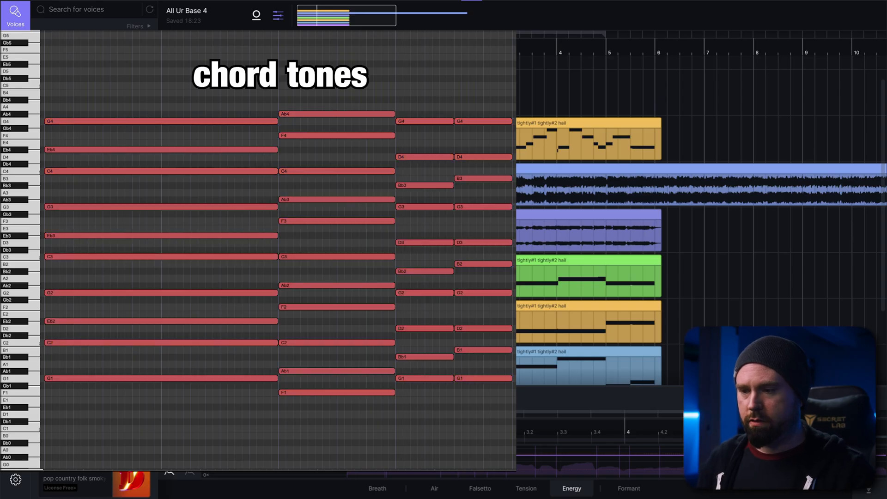
Lower the "hold" and "tightly#1" notes in the Aaron clip by one semitone each and listen to the harmony
{"action": "scroll", "coordinate": [520, 297], "scroll_direction": "down", "scroll_amount": 4}
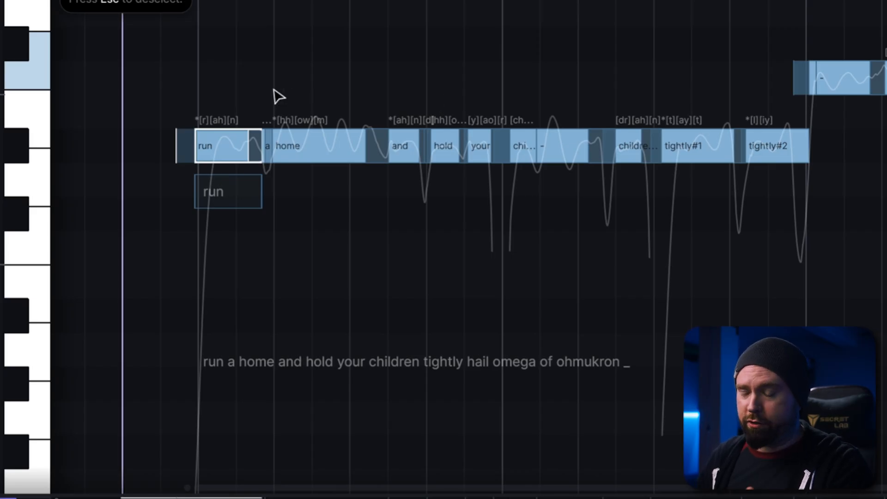
{"action": "left_click_drag", "start_coordinate": [151, 111], "coordinate": [224, 148]}
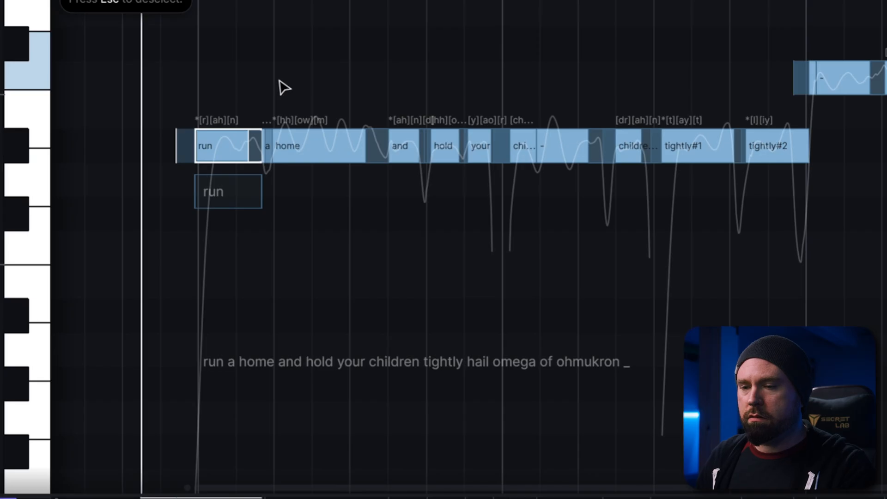
{"action": "left_click", "coordinate": [442, 105]}
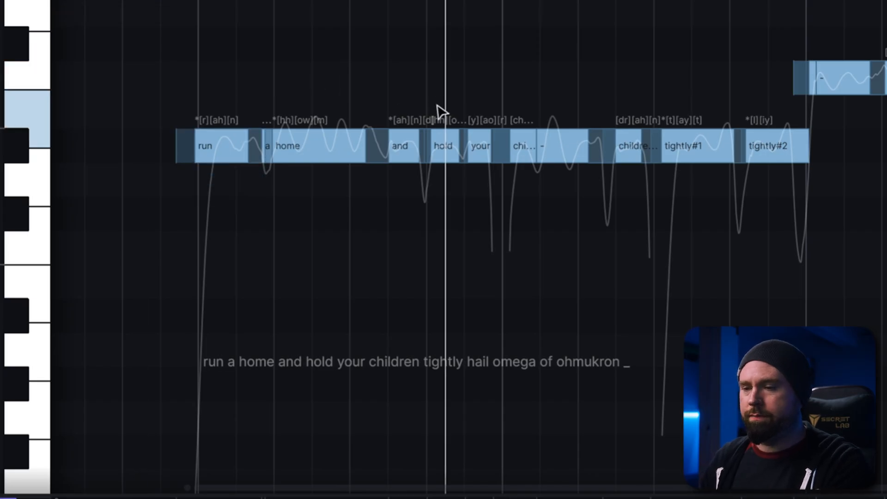
{"action": "left_click", "coordinate": [445, 143]}
{"action": "key", "text": "Down"}
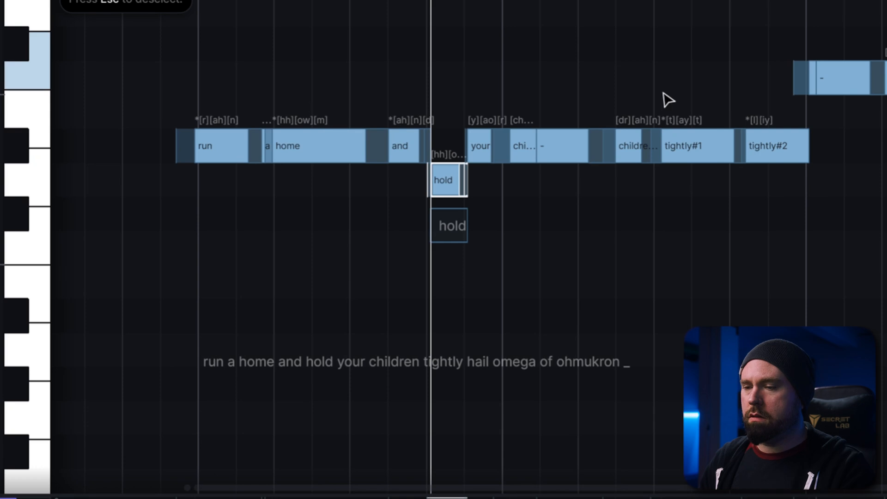
{"action": "left_click", "coordinate": [677, 108]}
{"action": "left_click", "coordinate": [697, 151]}
{"action": "key", "text": "Up"}
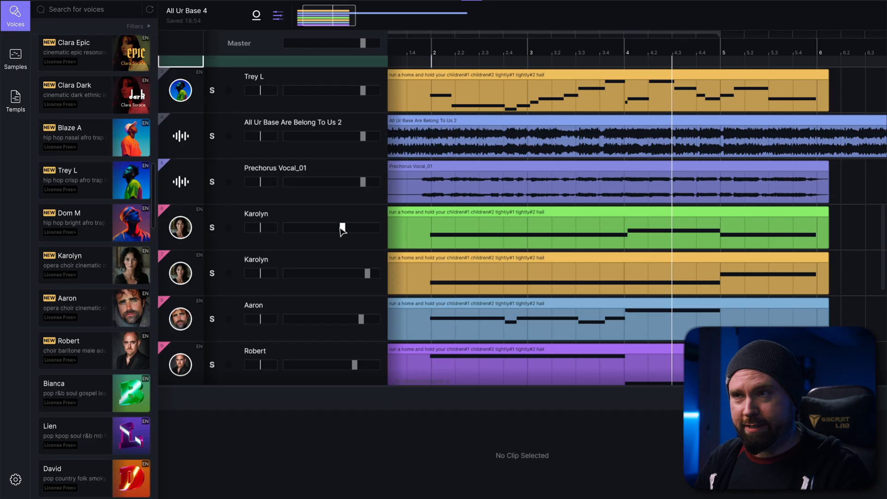
{"action": "key", "text": "space"}
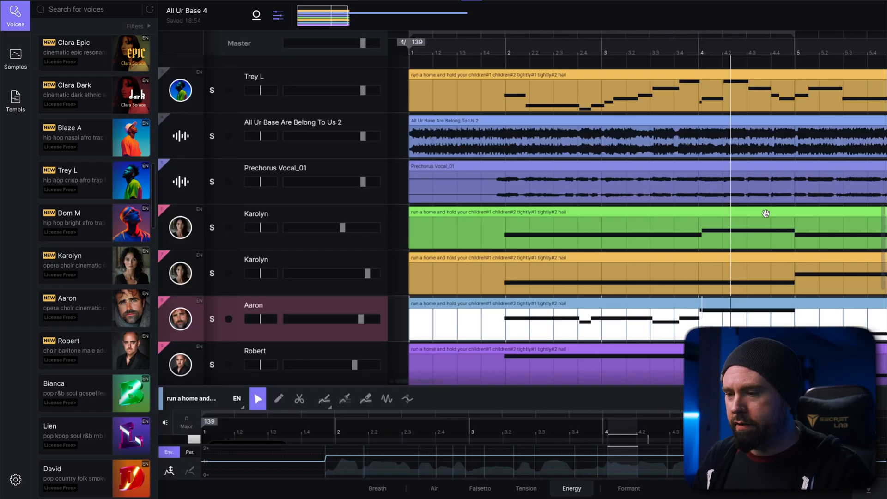
Open the upper Karolyn track's clip and lower its "omega#2" note by one semitone
{"action": "left_click", "coordinate": [765, 213]}
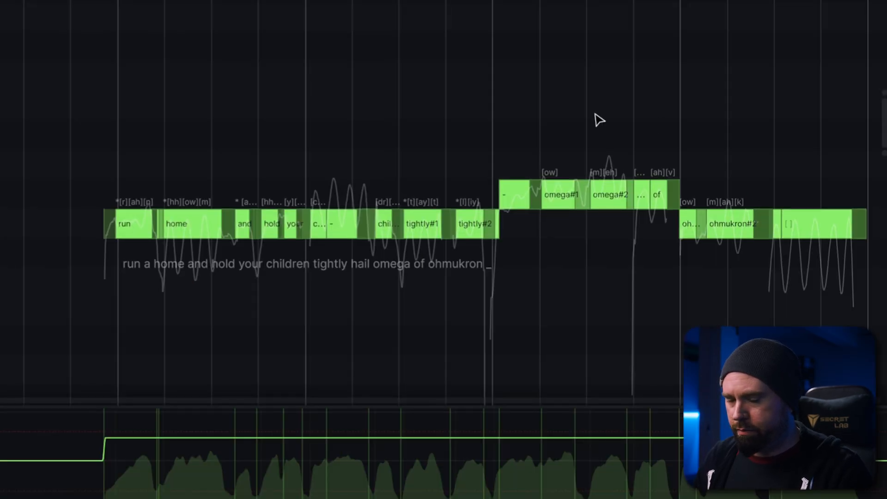
{"action": "scroll", "coordinate": [572, 113], "scroll_direction": "up", "scroll_amount": 5}
{"action": "left_click_drag", "start_coordinate": [463, 153], "coordinate": [545, 197]}
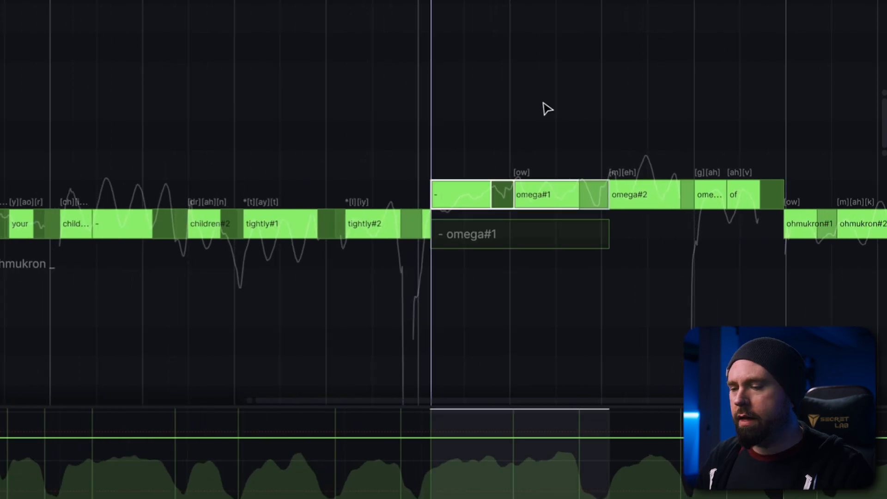
{"action": "left_click", "coordinate": [644, 198]}
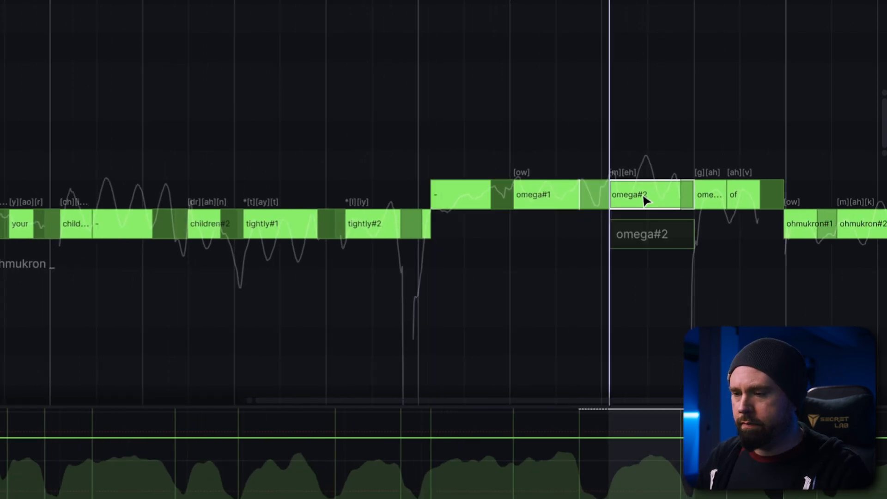
{"action": "key", "text": "Down"}
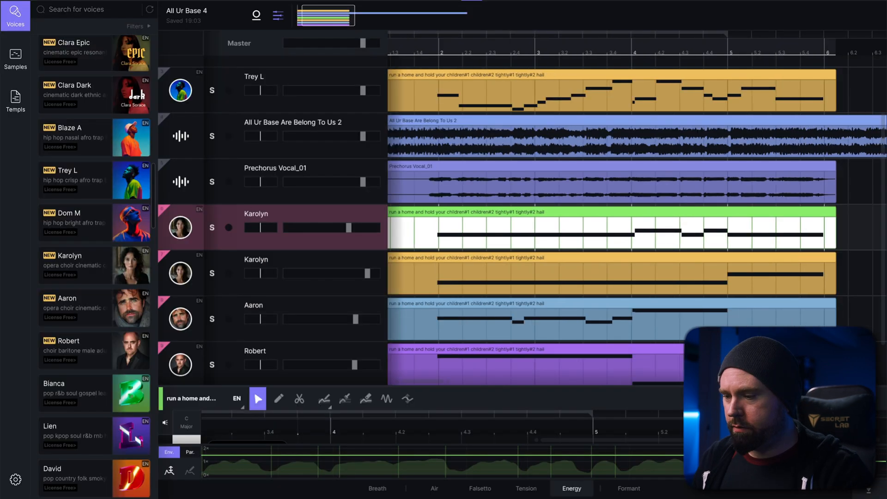
Maximize the note editor, raise the "omega#1" note by two semitones to A#5 and play the passage
{"action": "left_click", "coordinate": [825, 398]}
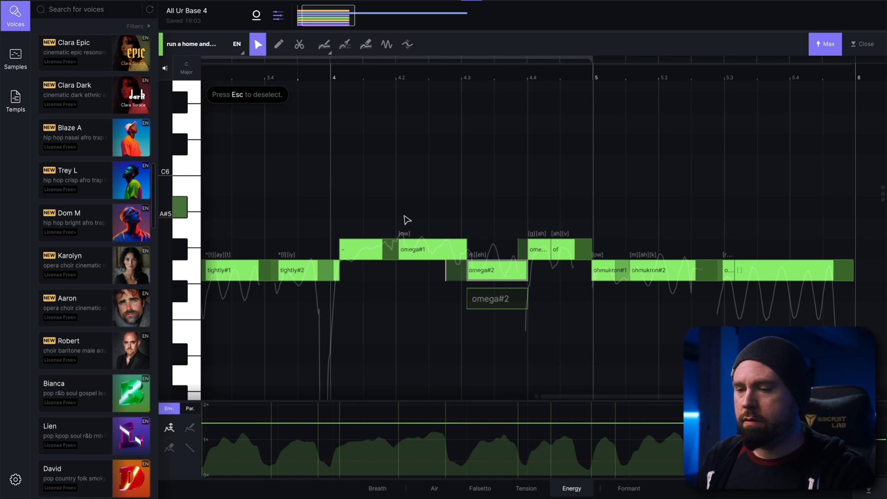
{"action": "left_click", "coordinate": [421, 248]}
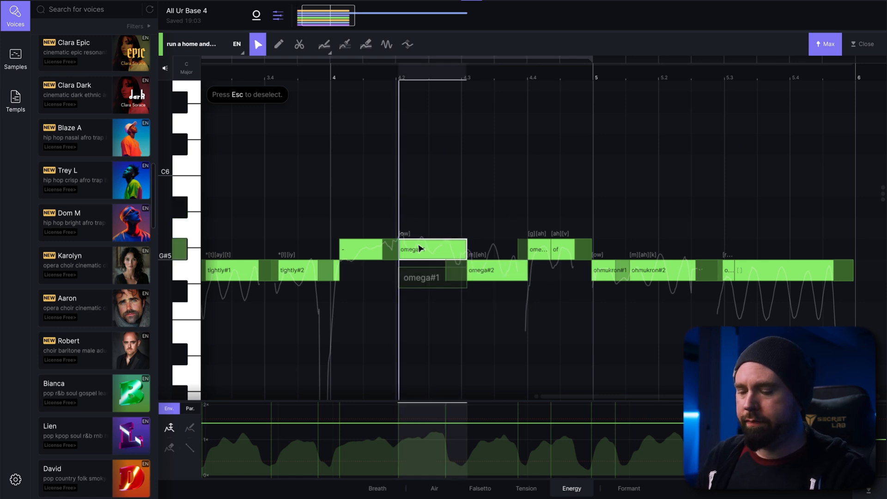
{"action": "key", "text": "Up"}
{"action": "key", "text": "Up"}
{"action": "key", "text": "space"}
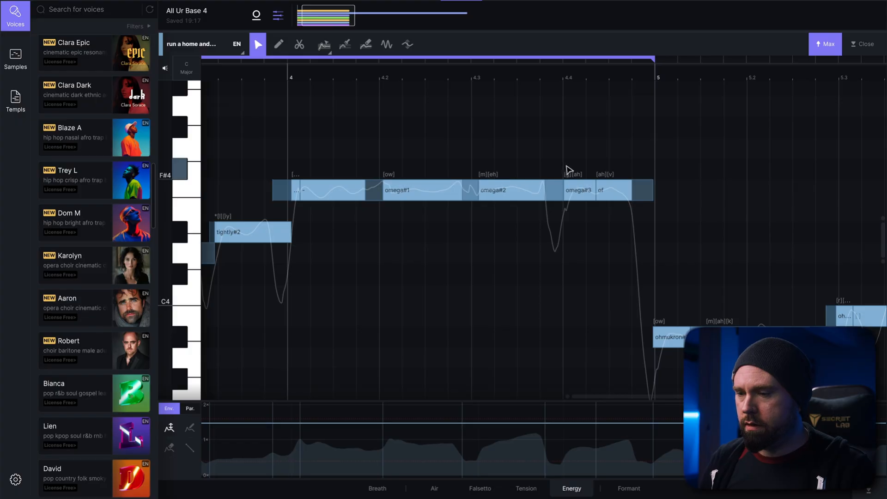
In the Aaron clip, lower the "omega#3" note by two semitones to D#4 and the "of" note by five to C4
{"action": "left_click", "coordinate": [579, 189]}
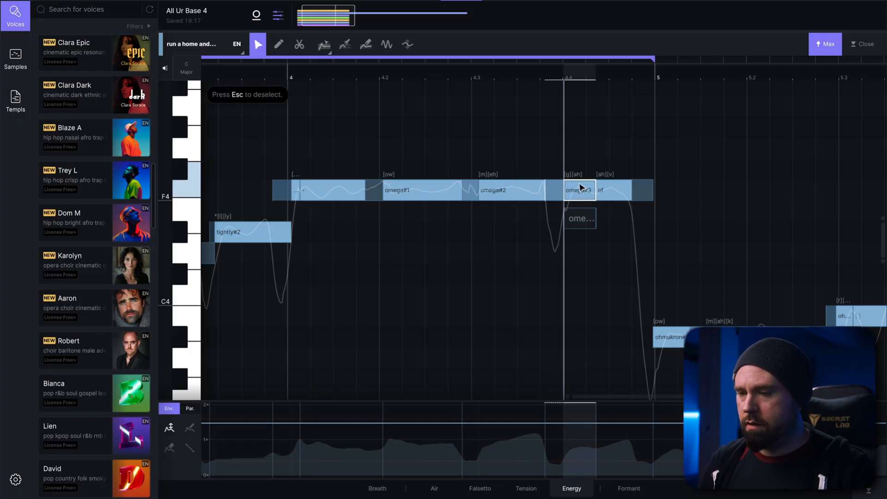
{"action": "key", "text": "Down"}
{"action": "key", "text": "Down"}
{"action": "left_click", "coordinate": [630, 190]}
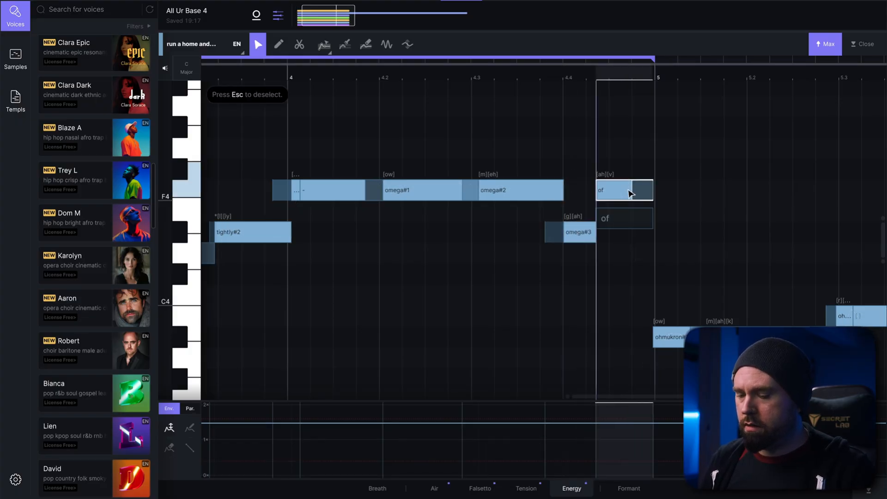
{"action": "key", "text": "Down"}
{"action": "key", "text": "Down"}
{"action": "key", "text": "Down"}
{"action": "key", "text": "Down"}
{"action": "key", "text": "Down"}
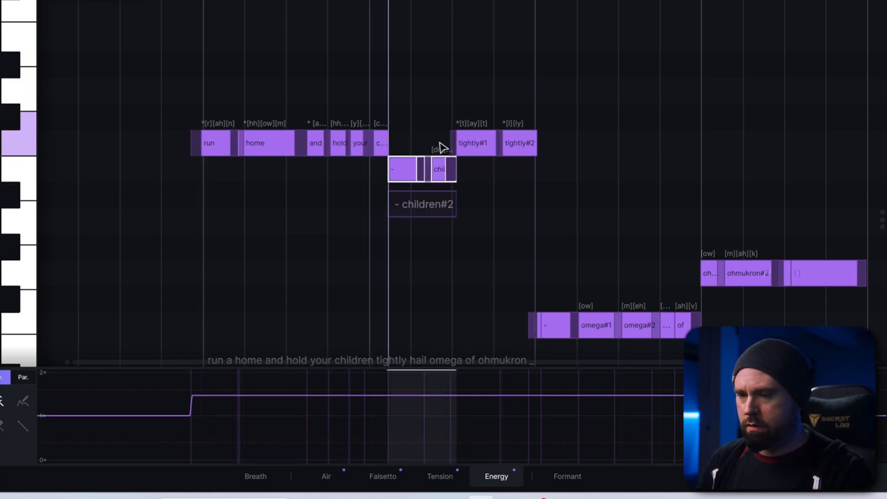
In the Robert clip, lower the "-" and "children#2" notes to A#2 and the "tightly#1" note to G#2
{"action": "key", "text": "Down"}
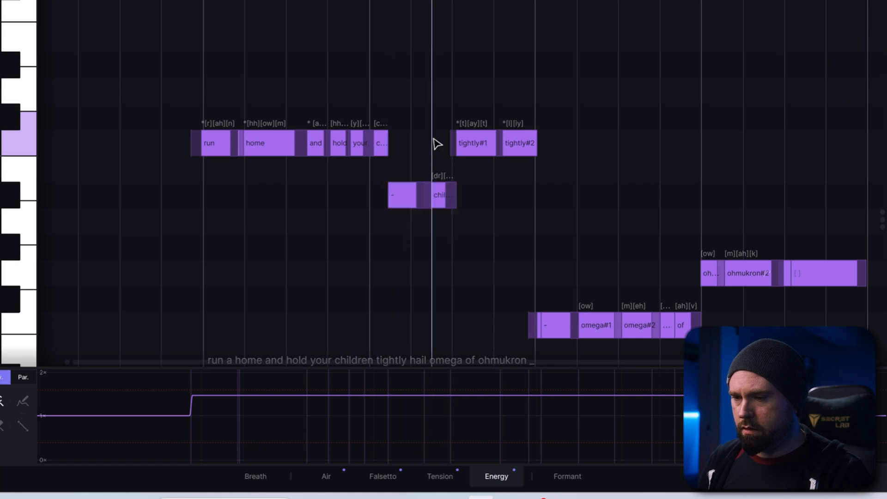
{"action": "left_click", "coordinate": [471, 148]}
{"action": "key", "text": "Down"}
{"action": "key", "text": "Down"}
Lower the "tightly#2" note to G2 and move "tightly#1" down to the same pitch
{"action": "left_click", "coordinate": [522, 148]}
{"action": "key", "text": "Down"}
{"action": "key", "text": "Down"}
{"action": "key", "text": "Down"}
{"action": "key", "text": "Down"}
{"action": "key", "text": "Down"}
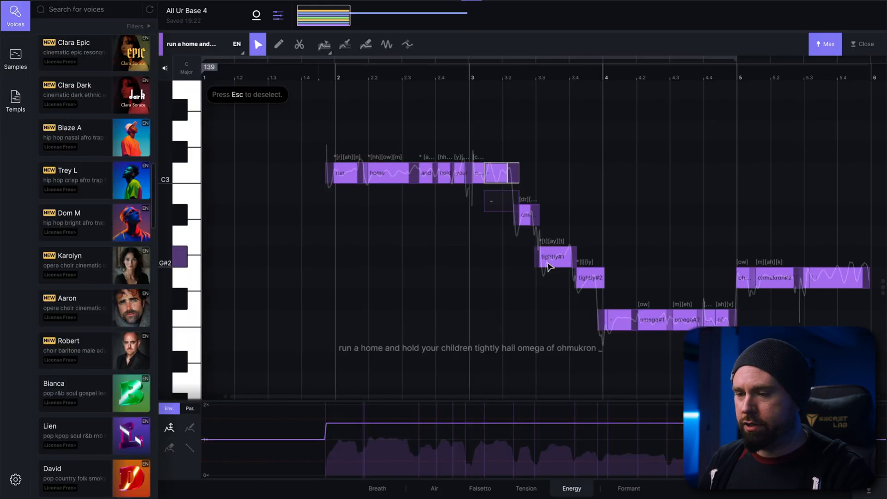
{"action": "left_click", "coordinate": [549, 267]}
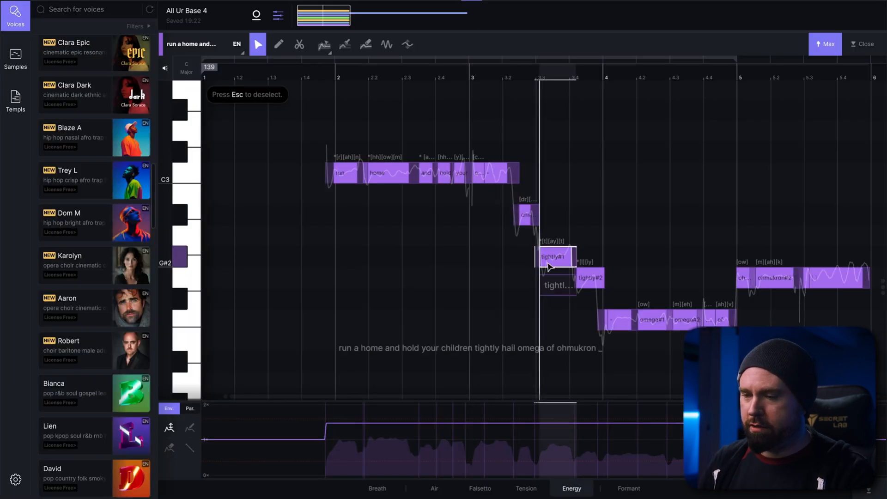
{"action": "key", "text": "Down"}
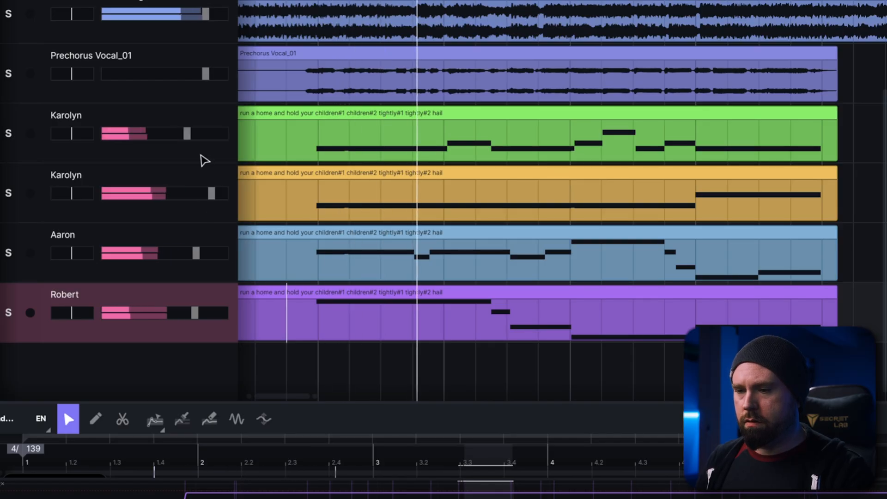
Reduce the upper Karolyn track's volume slightly and lower its "omega#1" note by two semitones
{"action": "left_click_drag", "start_coordinate": [187, 133], "coordinate": [180, 134]}
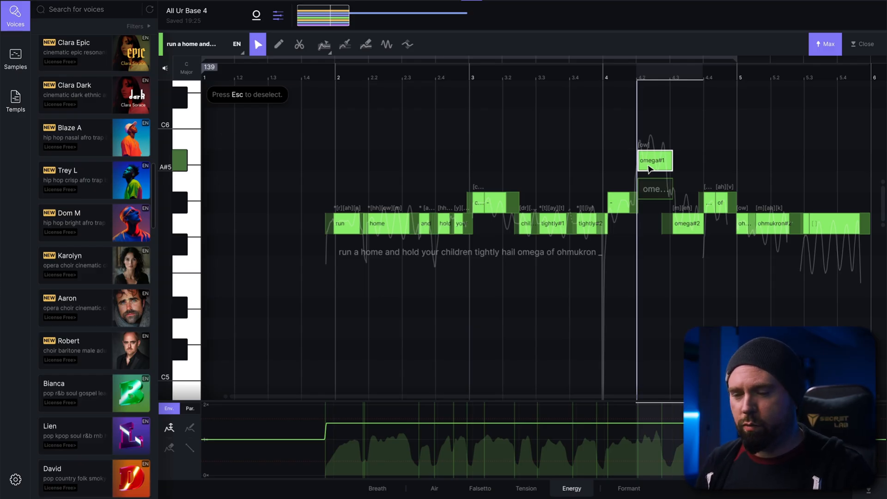
{"action": "key", "text": "Down"}
{"action": "key", "text": "Down"}
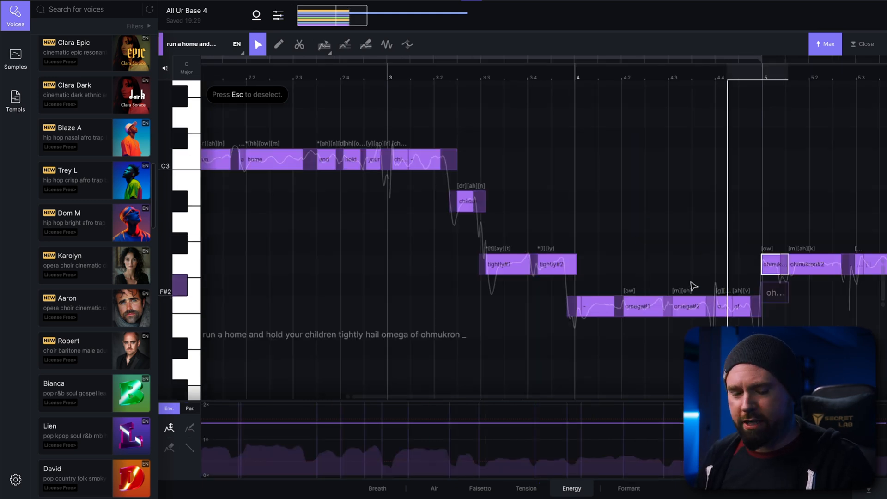
In the Robert clip, raise the "omega#2" note by three semitones to G#2
{"action": "scroll", "coordinate": [693, 285], "scroll_direction": "up", "scroll_amount": 3}
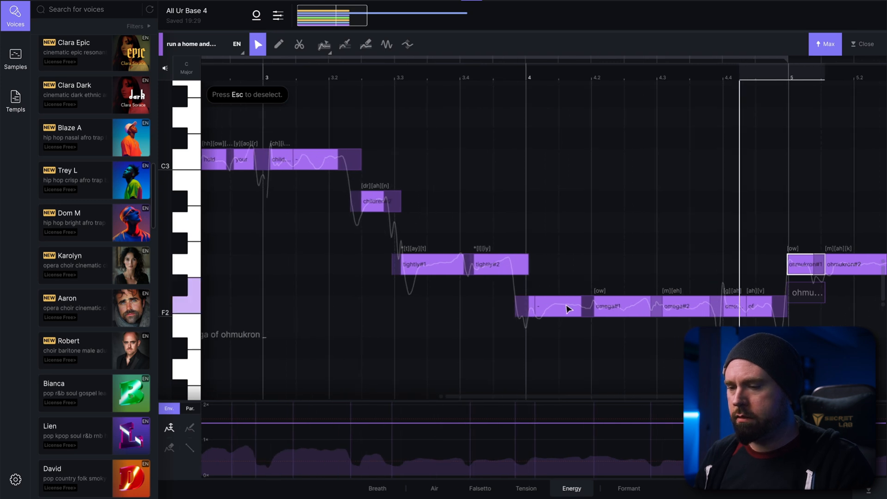
{"action": "left_click", "coordinate": [683, 309]}
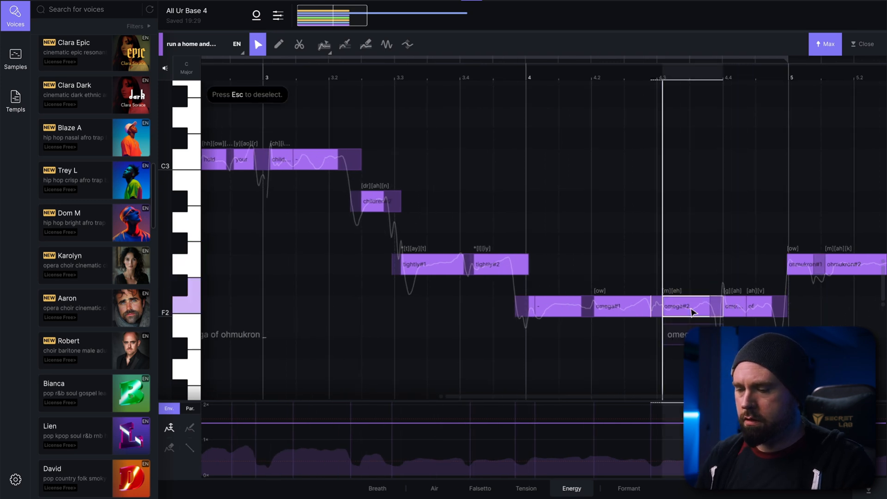
{"action": "key", "text": "Up"}
{"action": "key", "text": "Up"}
{"action": "key", "text": "Up"}
Raise the "omega#3" and "of" notes together by seven semitones to C3
{"action": "left_click_drag", "start_coordinate": [692, 313], "coordinate": [762, 320]}
{"action": "key", "text": "Up"}
{"action": "key", "text": "Up"}
{"action": "key", "text": "Up"}
{"action": "key", "text": "Up"}
{"action": "key", "text": "Up"}
{"action": "key", "text": "Up"}
{"action": "key", "text": "Up"}
Lower the "of" note by four semitones to G#2, then audition the line from bar 3 and from just before bar 2
{"action": "left_click", "coordinate": [762, 167]}
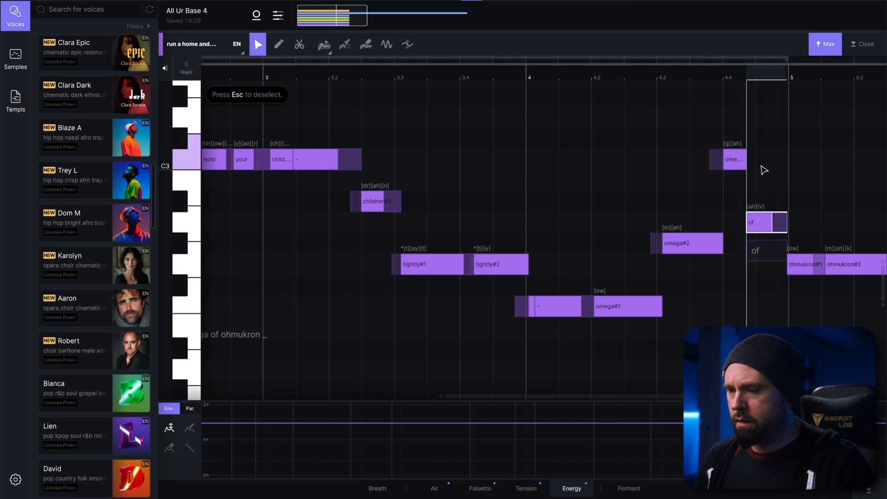
{"action": "key", "text": "Down"}
{"action": "key", "text": "Down"}
{"action": "key", "text": "Down"}
{"action": "key", "text": "Down"}
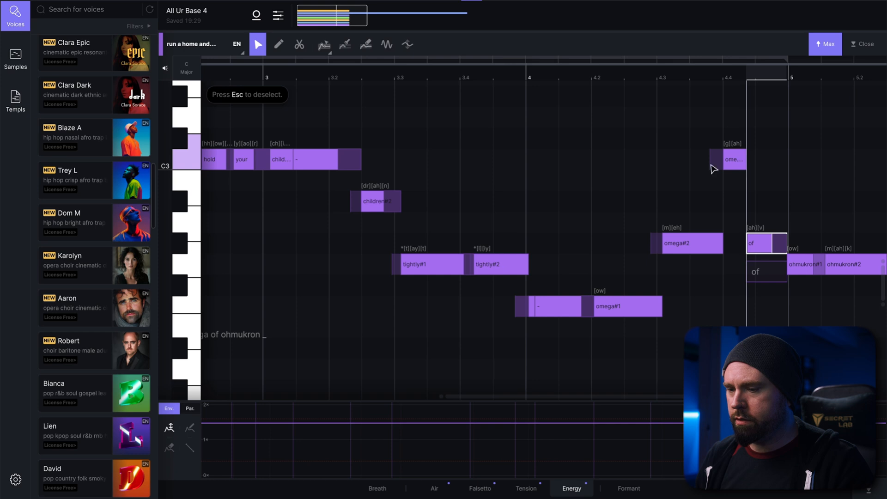
{"action": "left_click", "coordinate": [457, 79]}
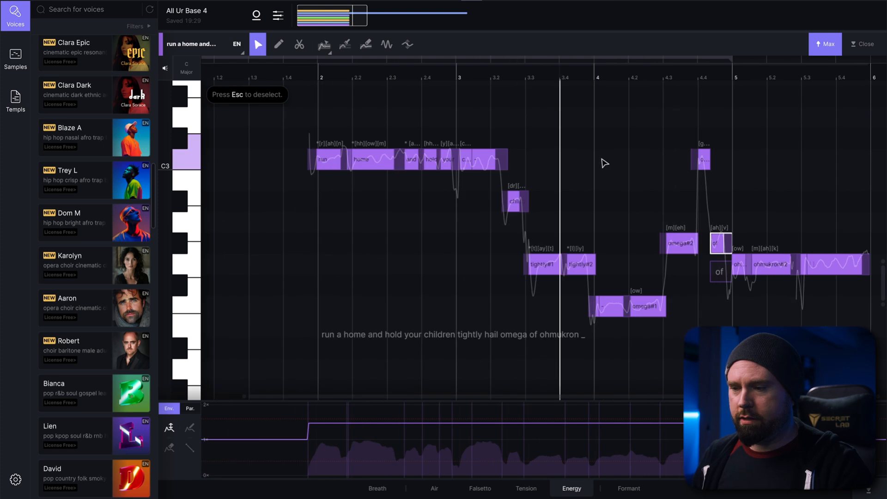
{"action": "left_click", "coordinate": [301, 76]}
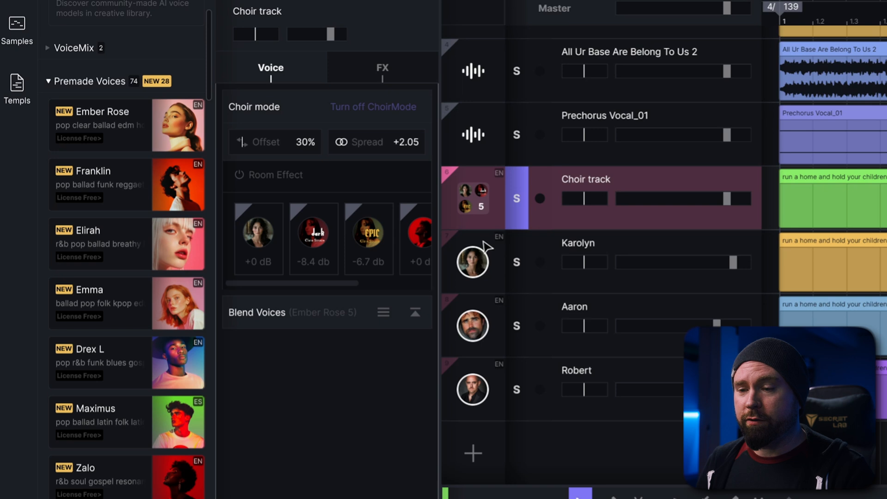
Open the voice settings of the remaining Karolyn track and turn on Choir mode
{"action": "left_click", "coordinate": [486, 246]}
{"action": "left_click", "coordinate": [393, 107]}
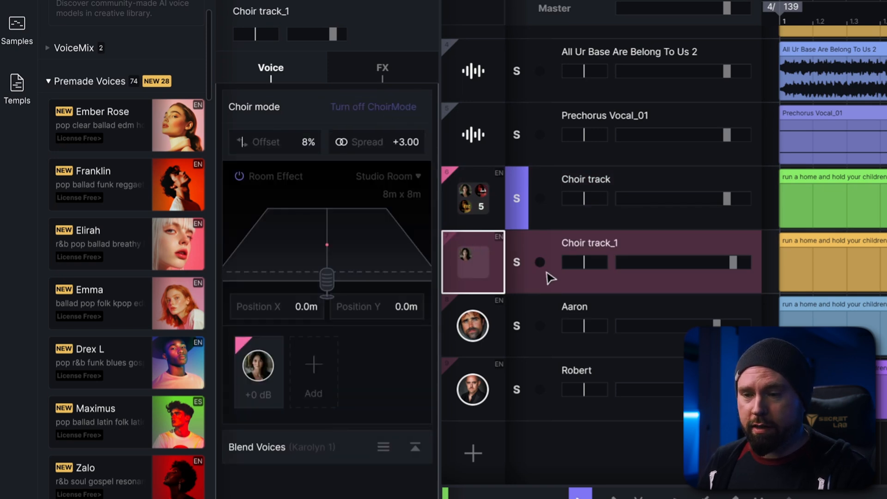
Add the voices Celestia, Valentina and Livia to Choir track_1 and solo that track
{"action": "mouse_move", "coordinate": [190, 310]}
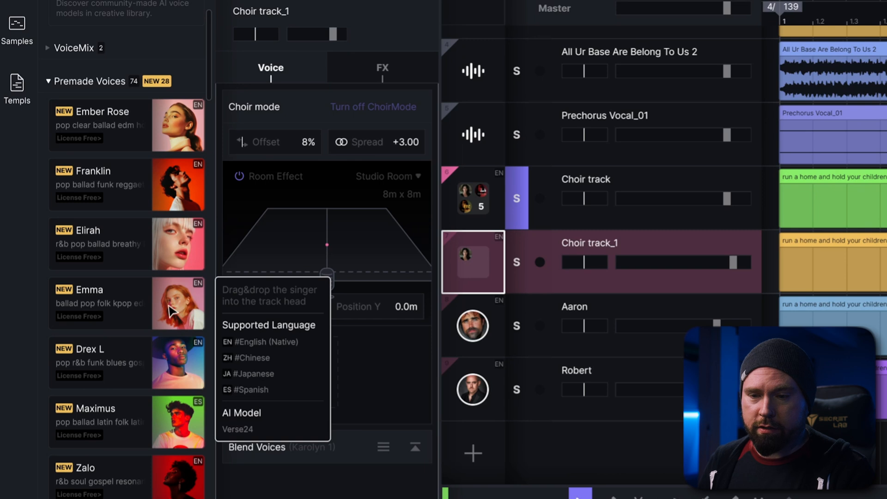
{"action": "left_click_drag", "start_coordinate": [171, 311], "coordinate": [253, 471]}
{"action": "scroll", "coordinate": [124, 412], "scroll_direction": "down", "scroll_amount": 5}
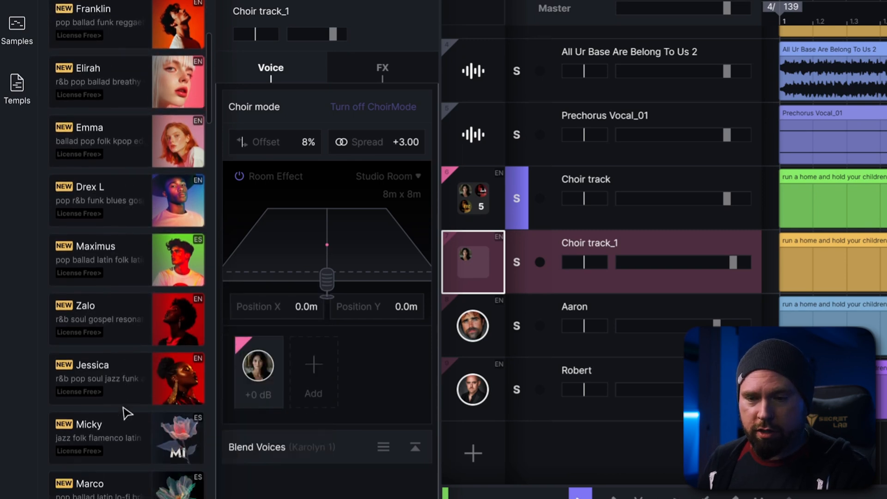
{"action": "scroll", "coordinate": [127, 412], "scroll_direction": "down", "scroll_amount": 2}
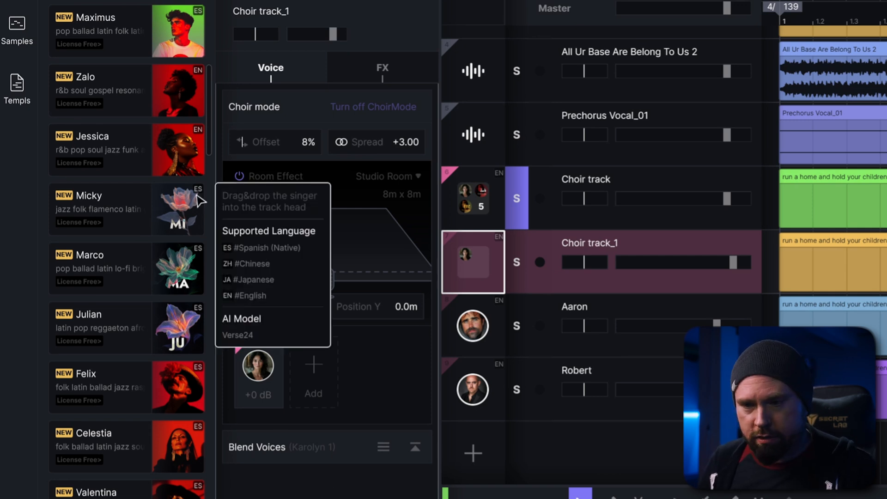
{"action": "scroll", "coordinate": [184, 240], "scroll_direction": "down", "scroll_amount": 4}
{"action": "left_click_drag", "start_coordinate": [179, 238], "coordinate": [323, 372]}
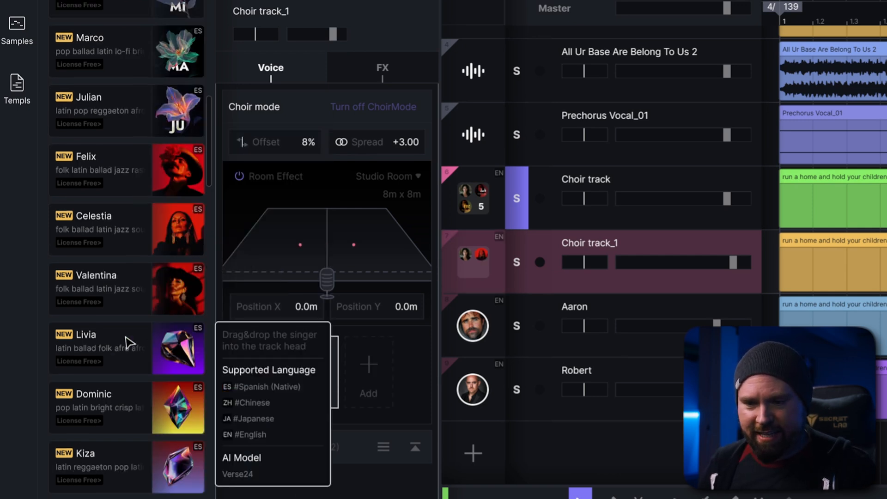
{"action": "left_click_drag", "start_coordinate": [113, 283], "coordinate": [360, 358]}
{"action": "left_click_drag", "start_coordinate": [125, 346], "coordinate": [369, 372]}
{"action": "left_click", "coordinate": [523, 262]}
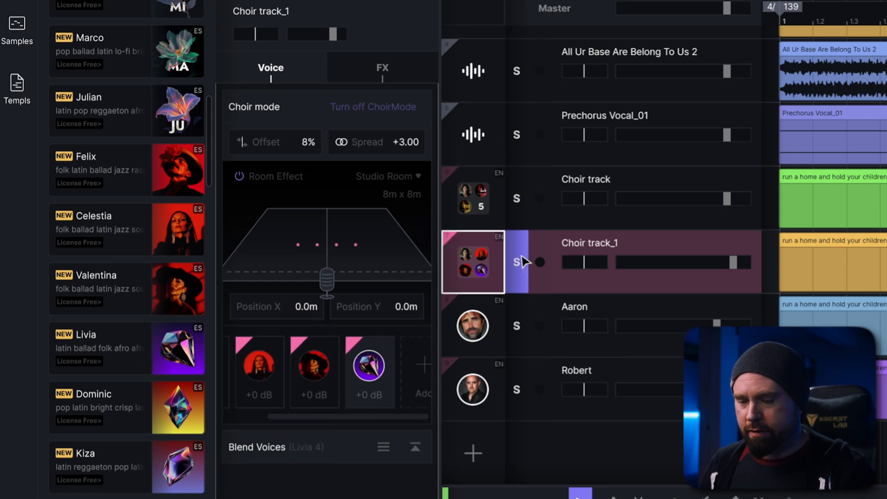